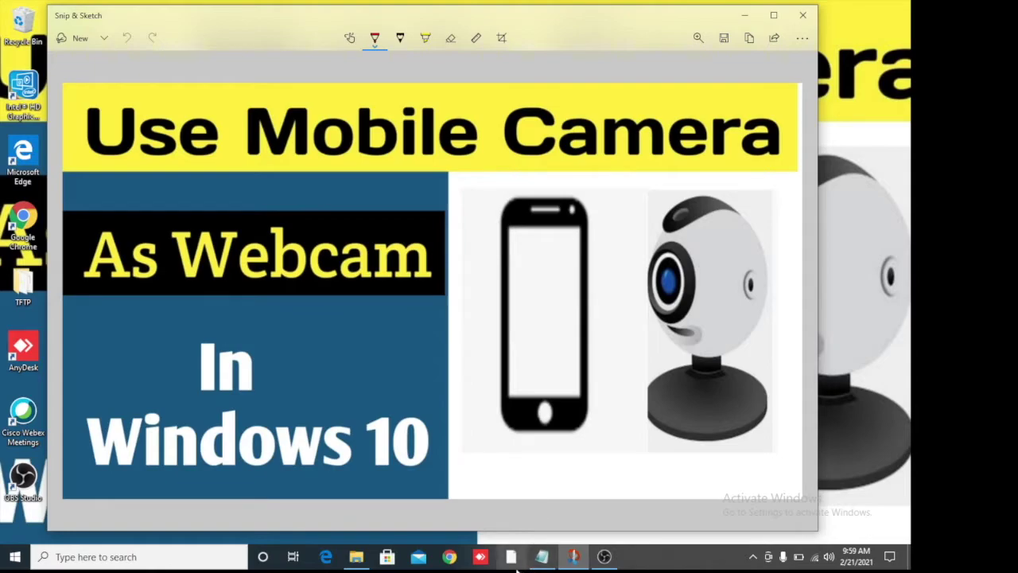
# Switch to the Notepad notes and review the two DroidCam download instructions and the note about the WiFi network
pyautogui.click(541, 556)
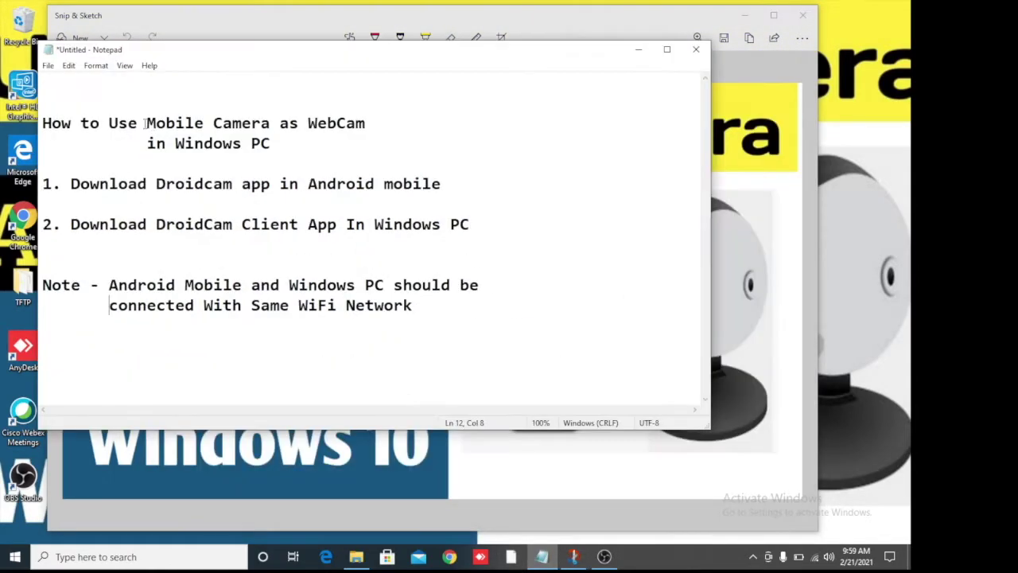
pyautogui.moveTo(104, 123); pyautogui.dragTo(272, 145)
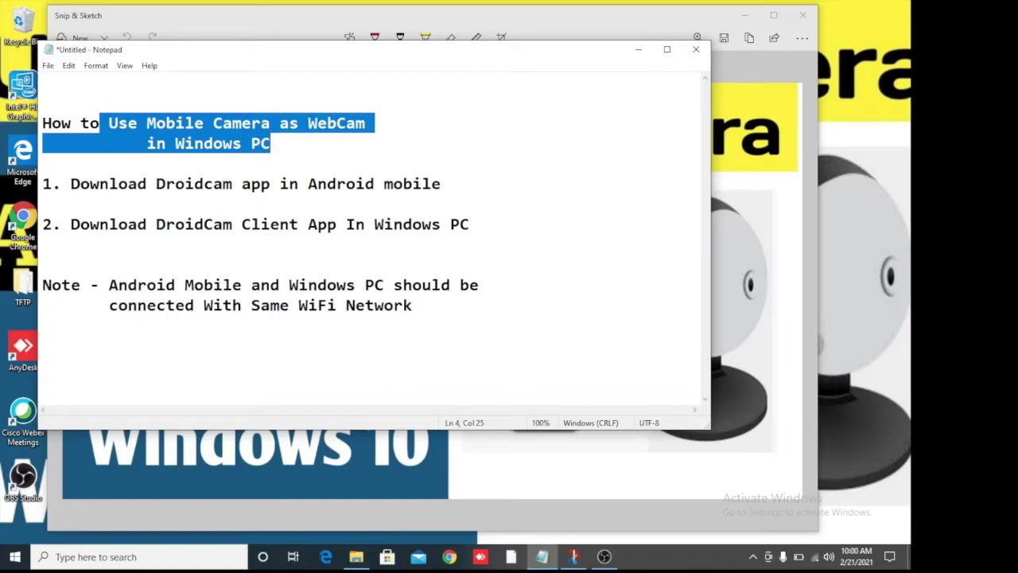
pyautogui.moveTo(156, 184); pyautogui.dragTo(447, 191)
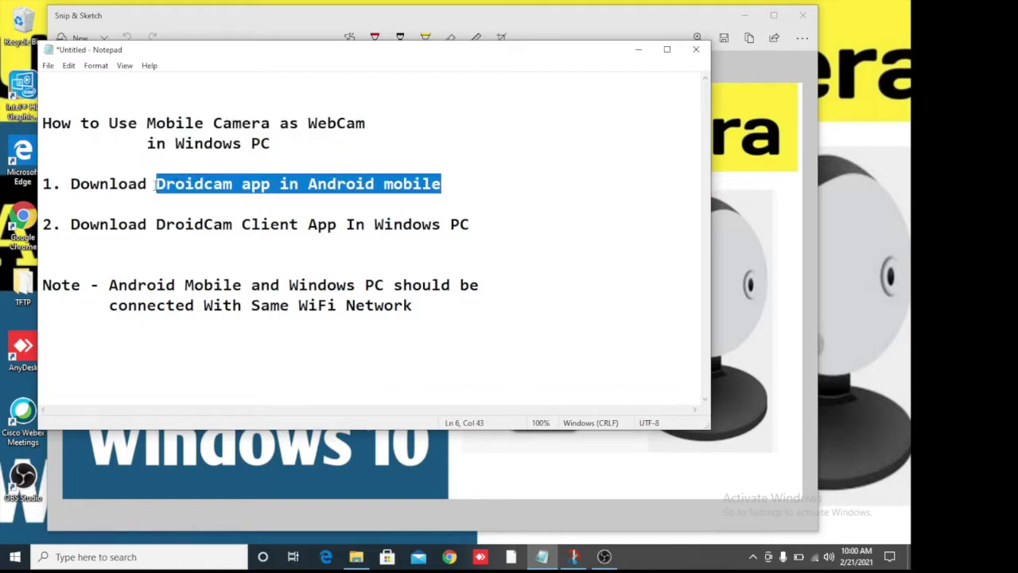
pyautogui.moveTo(155, 184); pyautogui.dragTo(242, 184)
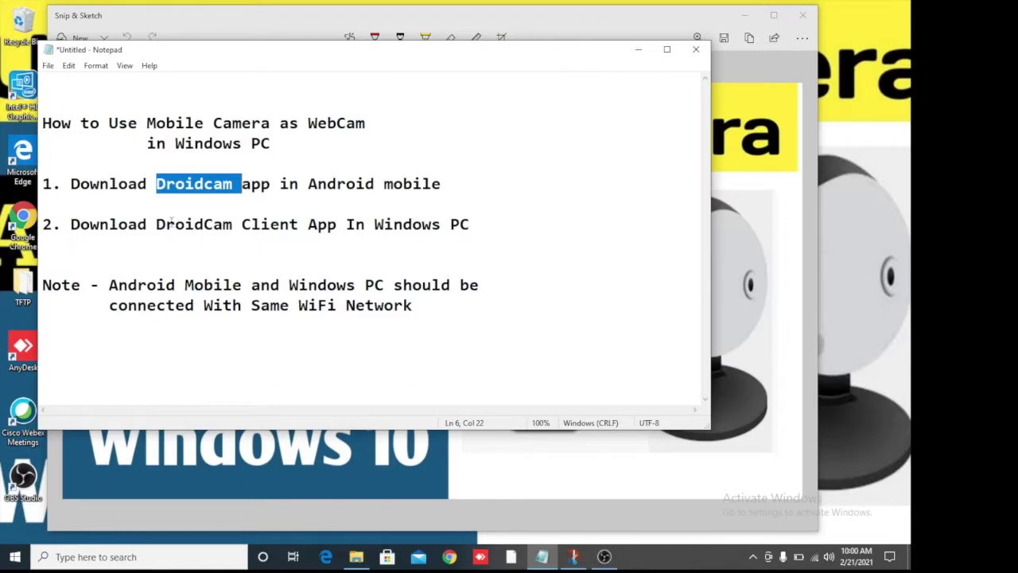
pyautogui.moveTo(157, 223); pyautogui.dragTo(340, 225)
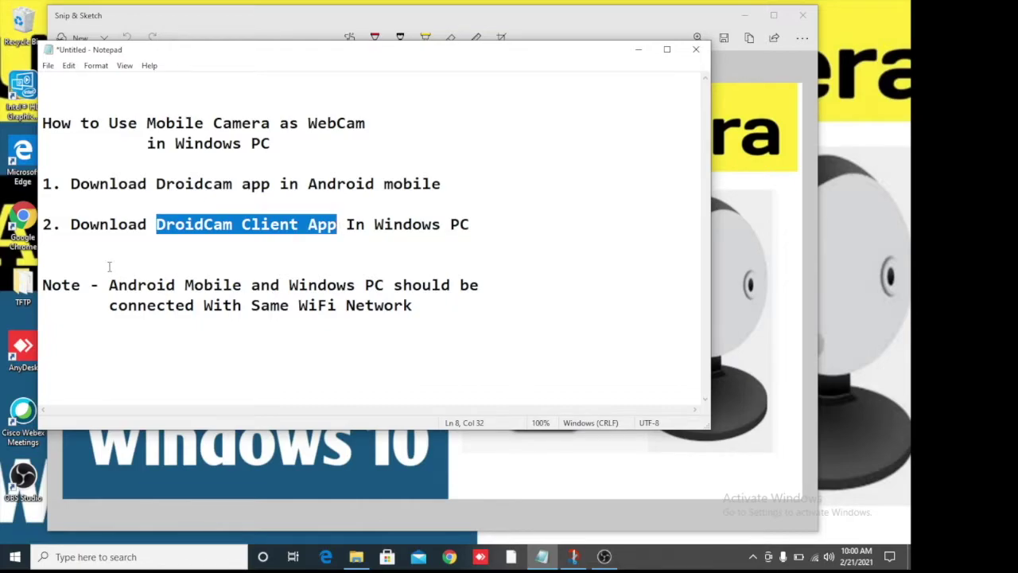
pyautogui.moveTo(102, 284); pyautogui.dragTo(448, 303)
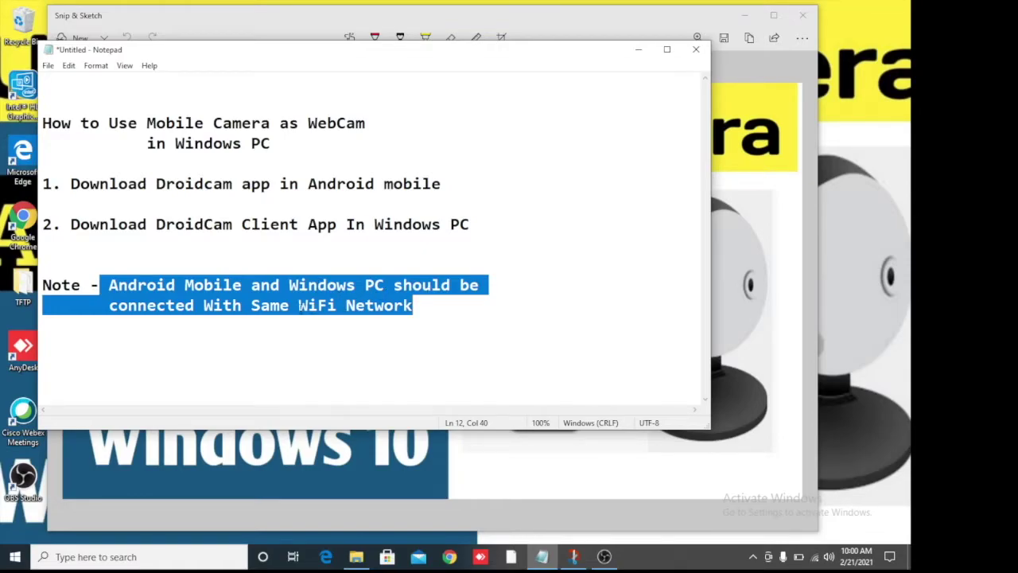
pyautogui.click(299, 308)
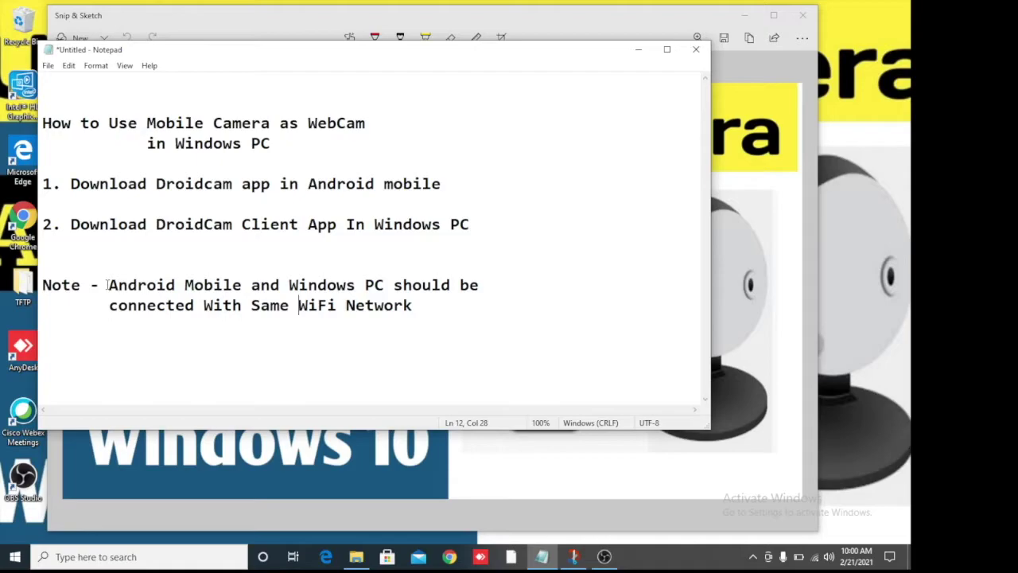
pyautogui.moveTo(109, 284); pyautogui.dragTo(424, 312)
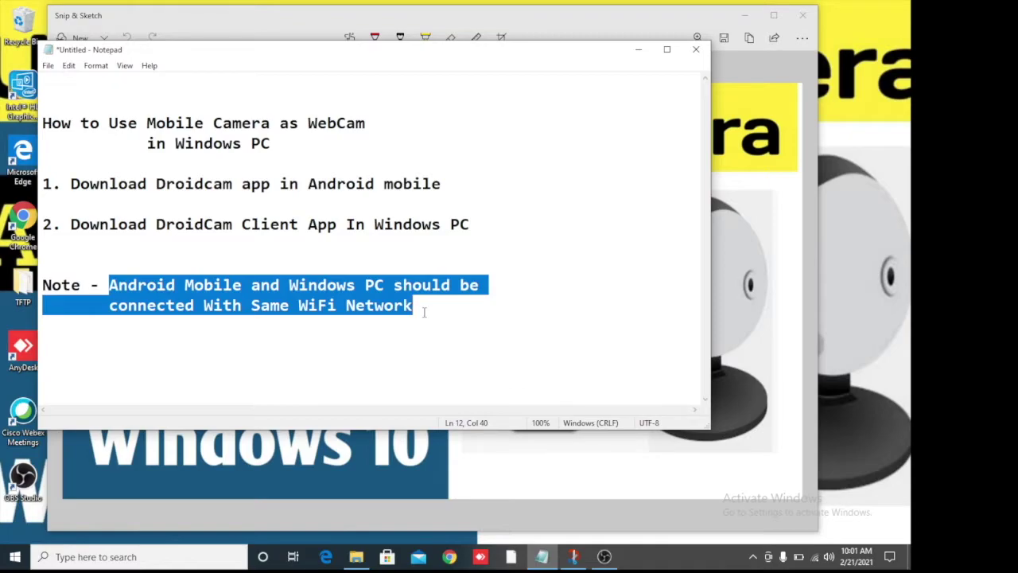
pyautogui.moveTo(61, 184); pyautogui.dragTo(270, 184)
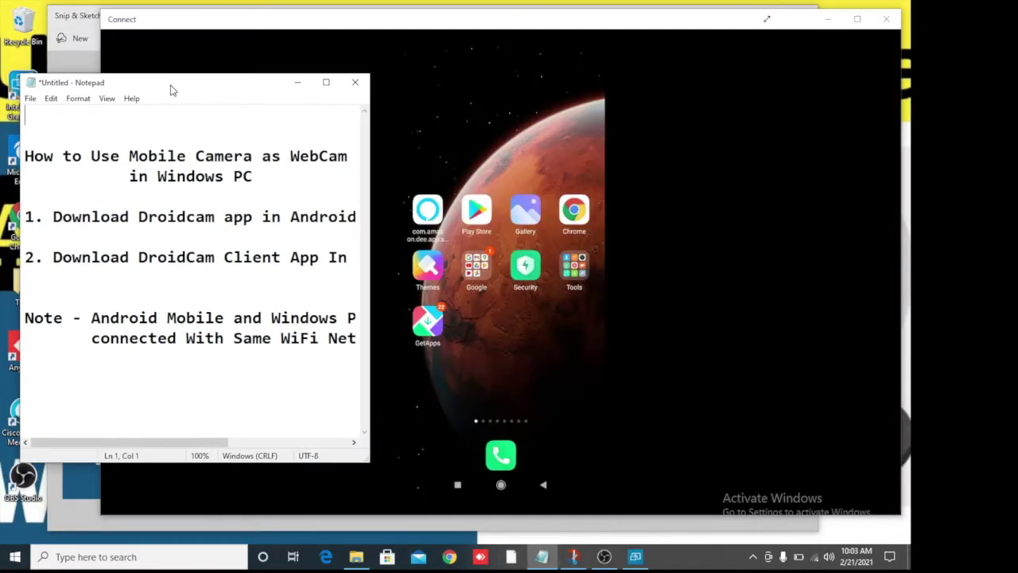
# Open the DroidCam app's Play Store page on the mirrored phone from the "droidcam" search suggestions
pyautogui.moveTo(171, 90); pyautogui.dragTo(169, 90)
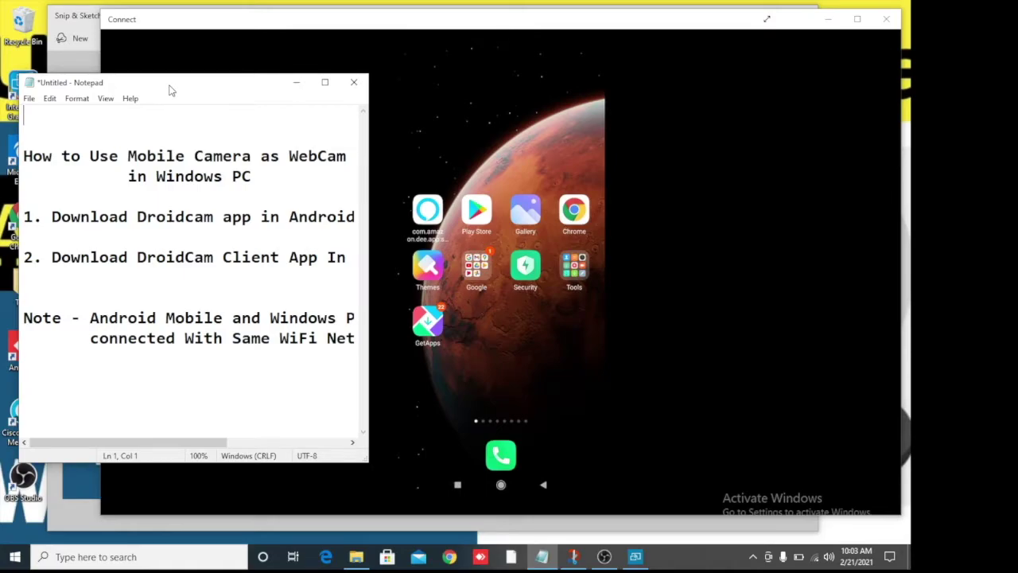
pyautogui.moveTo(53, 217); pyautogui.dragTo(251, 217)
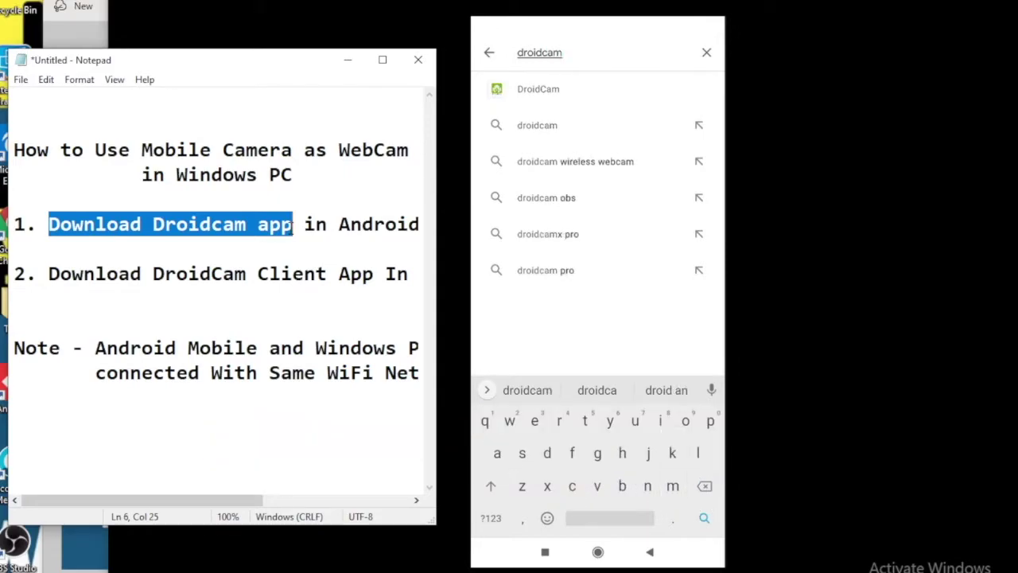
pyautogui.click(557, 89)
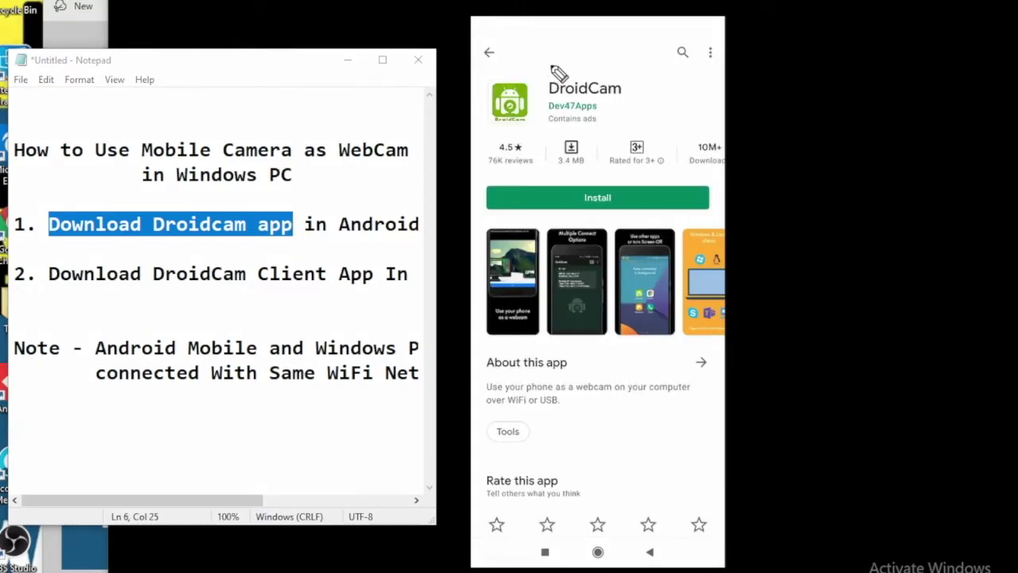
# Underline the DroidCam app's name, review rating and download size on its store page
pyautogui.moveTo(541, 109); pyautogui.dragTo(629, 111)
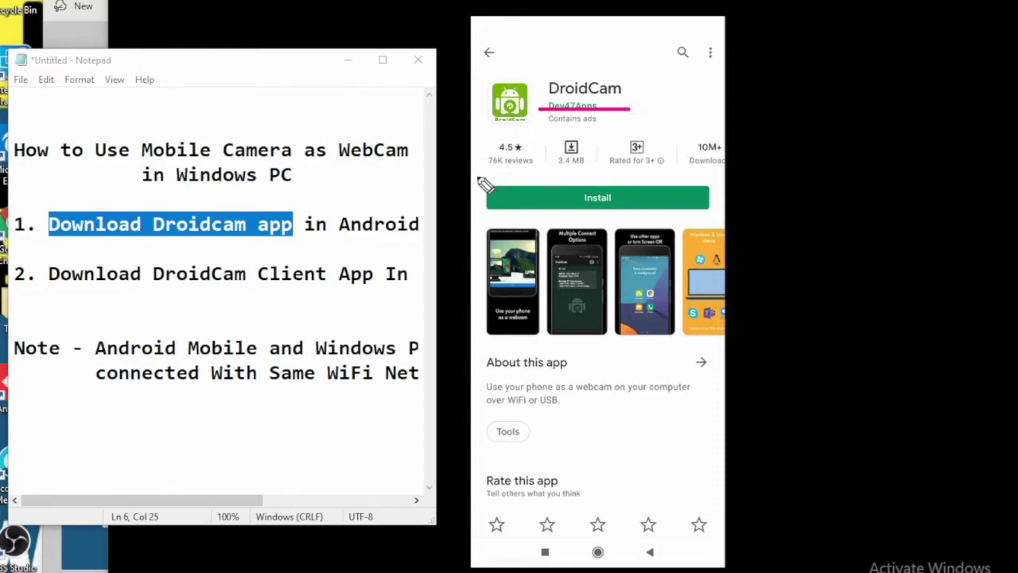
pyautogui.moveTo(488, 161); pyautogui.dragTo(534, 163)
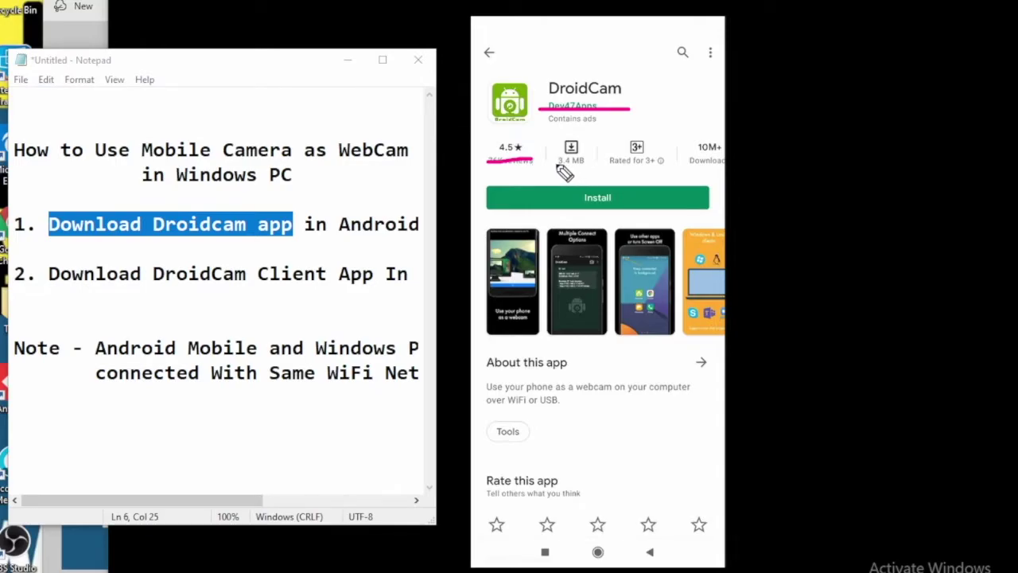
pyautogui.moveTo(557, 165); pyautogui.dragTo(595, 167)
# Underline the WiFi IP in the phone's DroidCam app and highlight "Download DroidCam Client App" in the notes
pyautogui.click(80, 291)
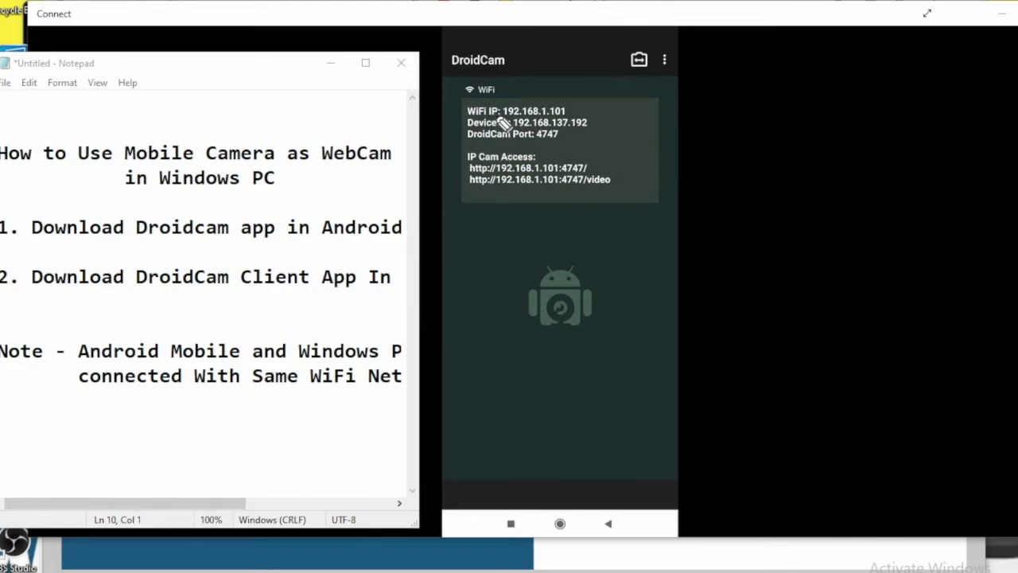
pyautogui.moveTo(497, 117); pyautogui.dragTo(574, 117)
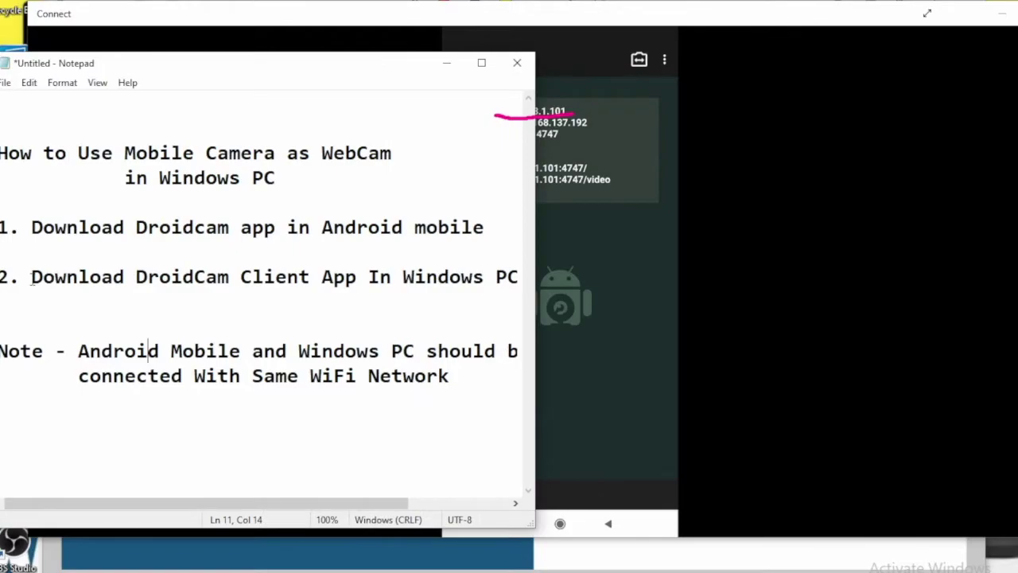
pyautogui.moveTo(32, 277); pyautogui.dragTo(359, 273)
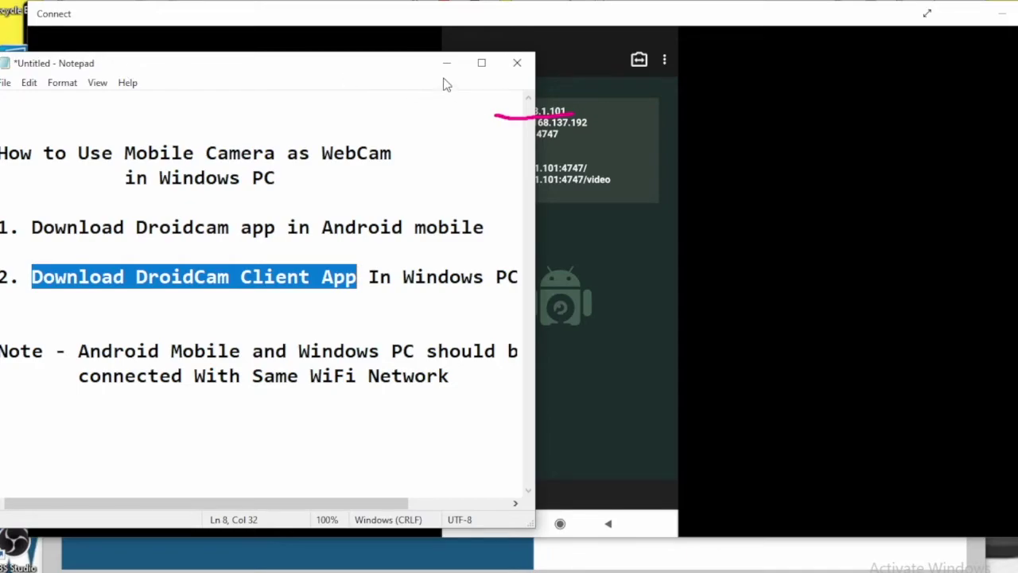
pyautogui.moveTo(377, 75); pyautogui.dragTo(467, 199)
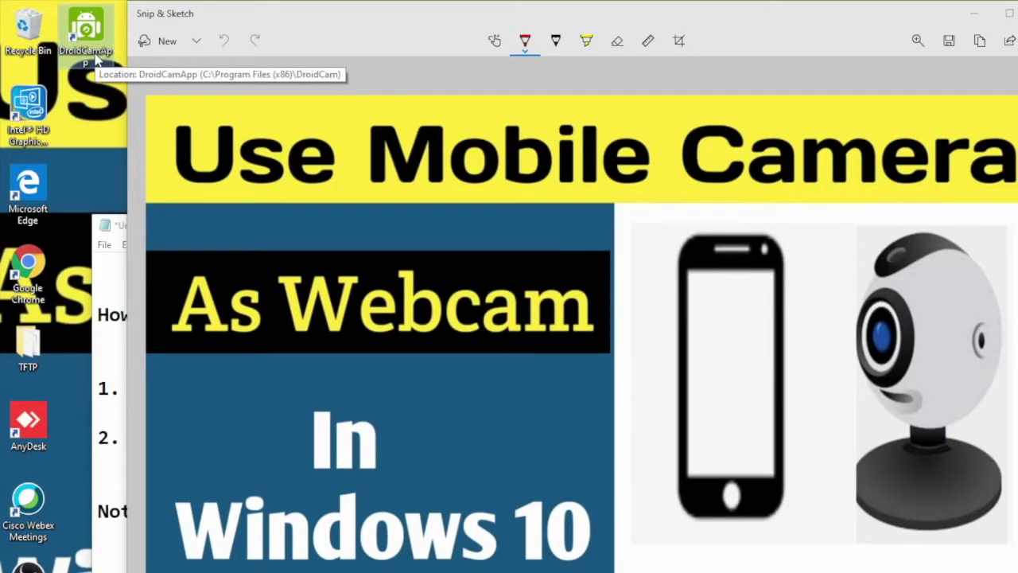
# Launch the DroidCam client on the PC and start a WiFi connection to the phone at device IP 192.168.1.101
pyautogui.doubleClick(89, 38)
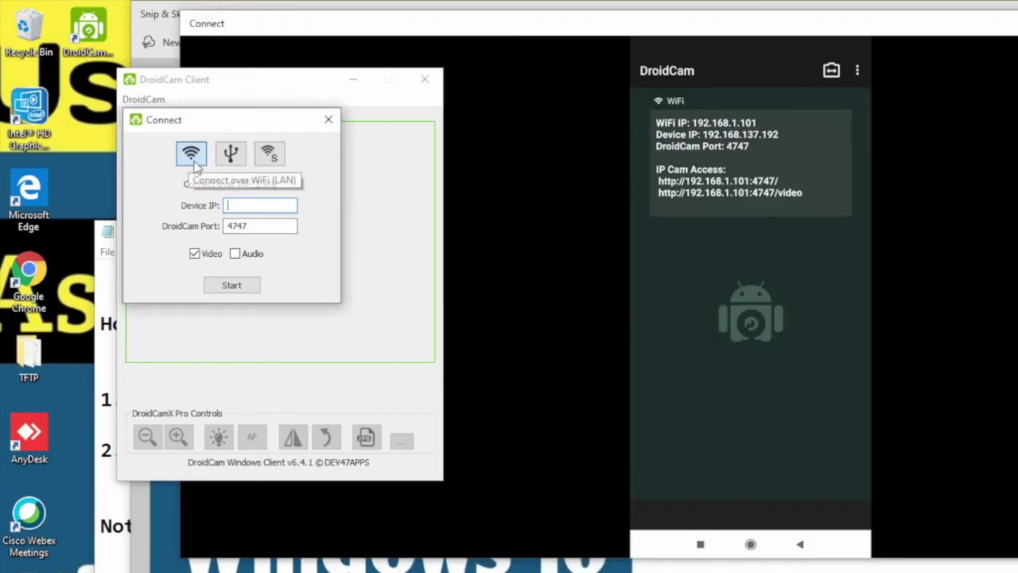
pyautogui.click(271, 205)
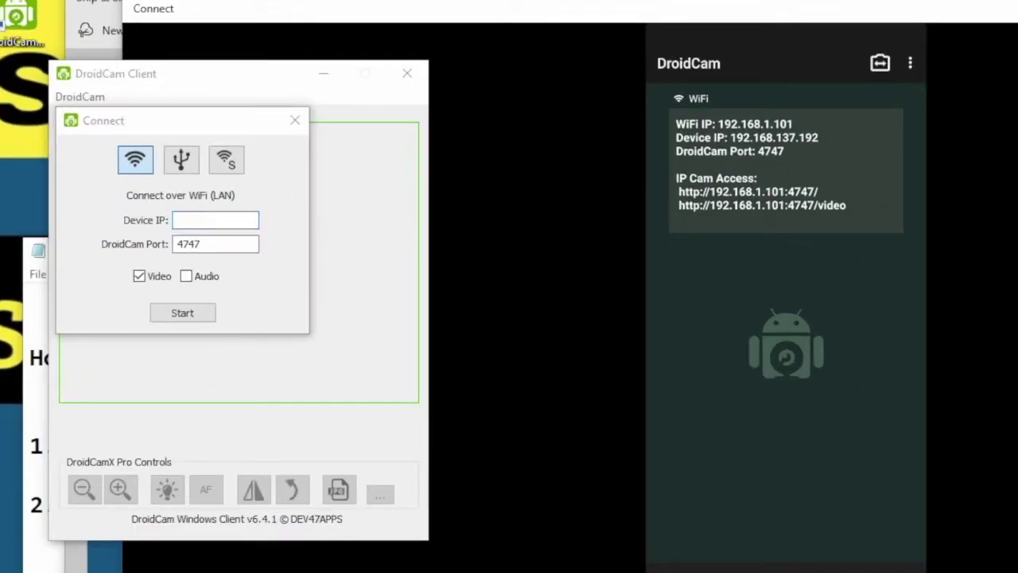
pyautogui.moveTo(704, 132); pyautogui.dragTo(801, 132)
pyautogui.click(186, 218)
pyautogui.write('19')
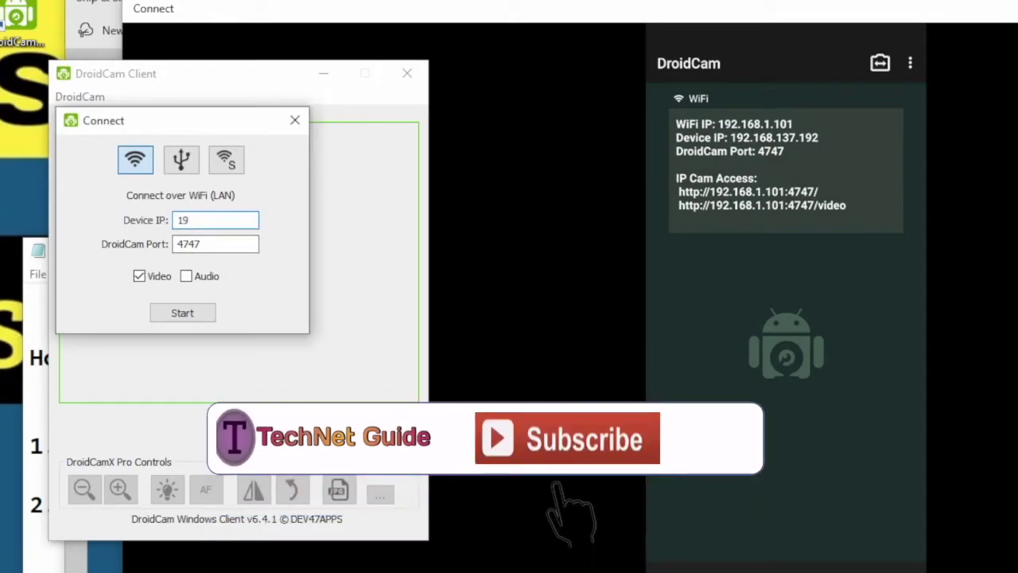
pyautogui.write('2.')
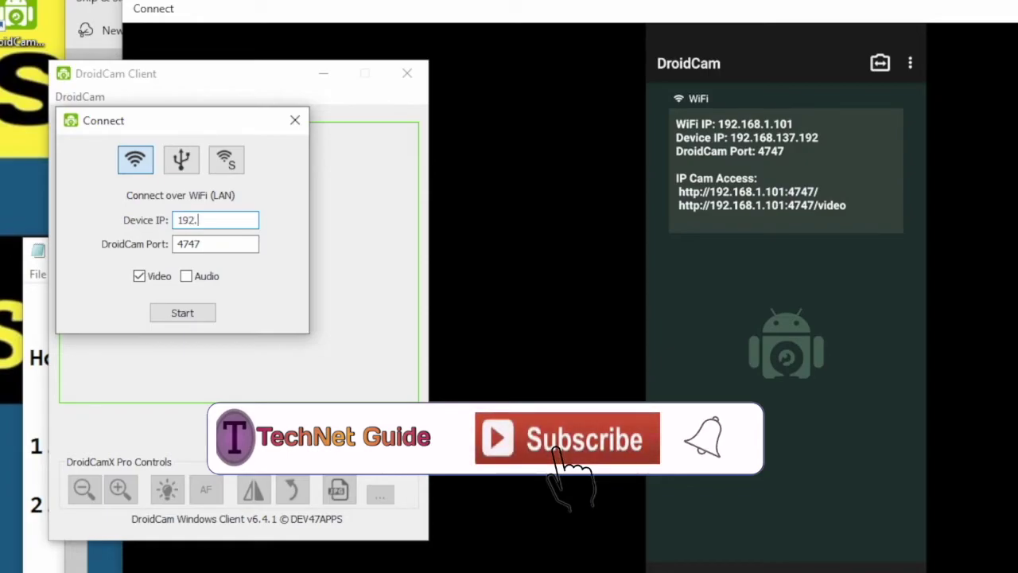
pyautogui.write('168.1')
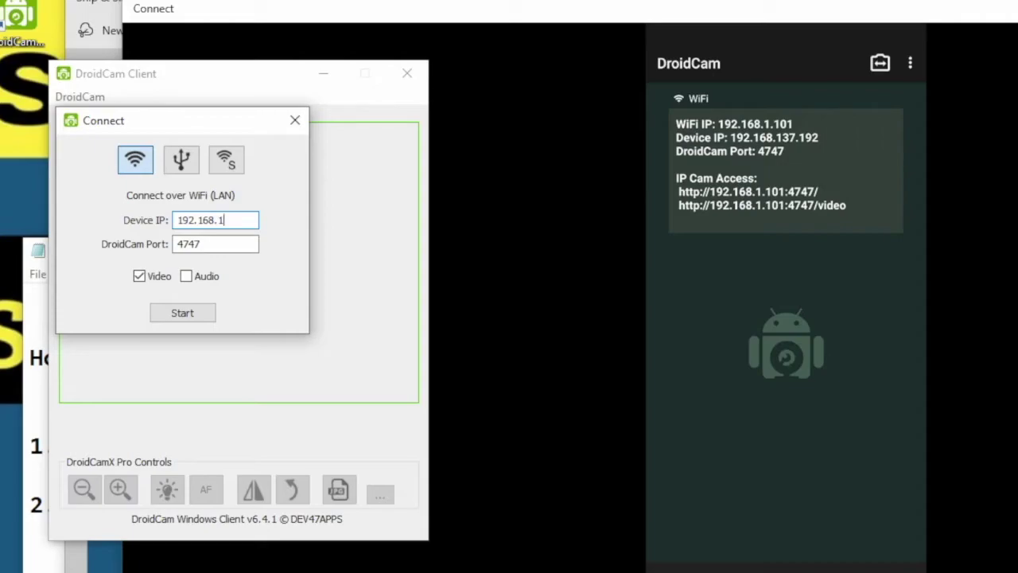
pyautogui.write('.101')
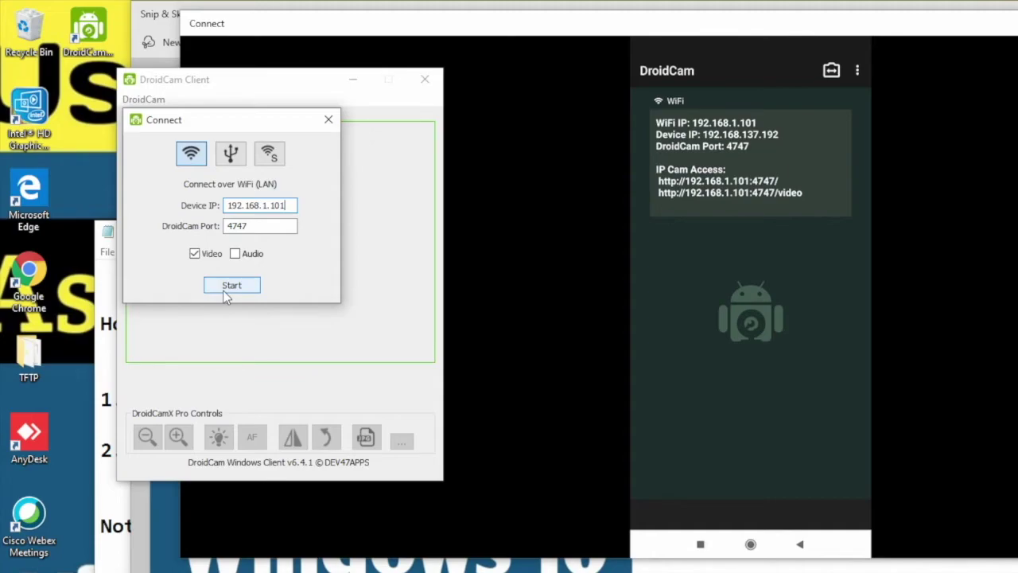
pyautogui.click(225, 290)
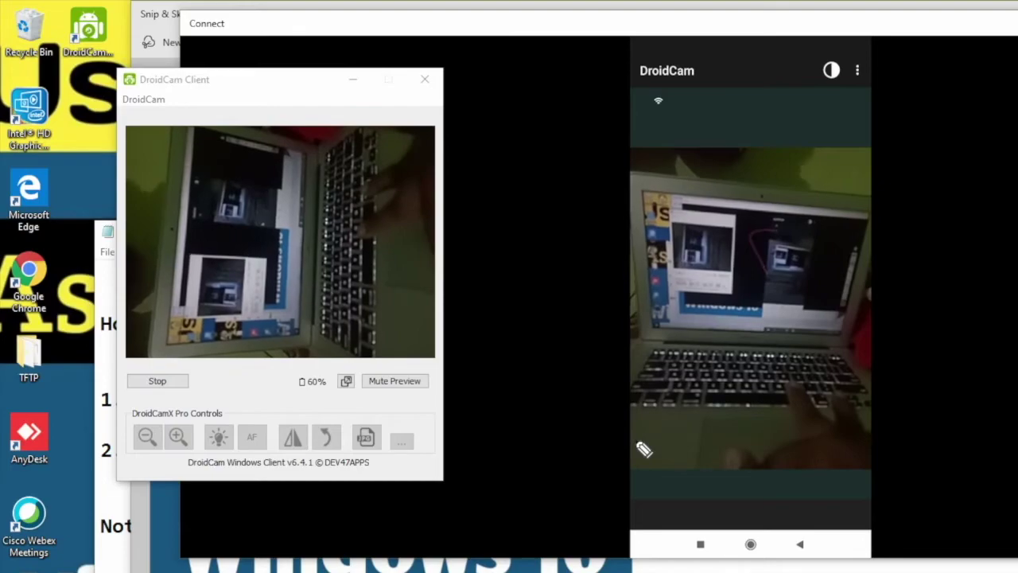
pyautogui.moveTo(636, 440); pyautogui.dragTo(867, 446)
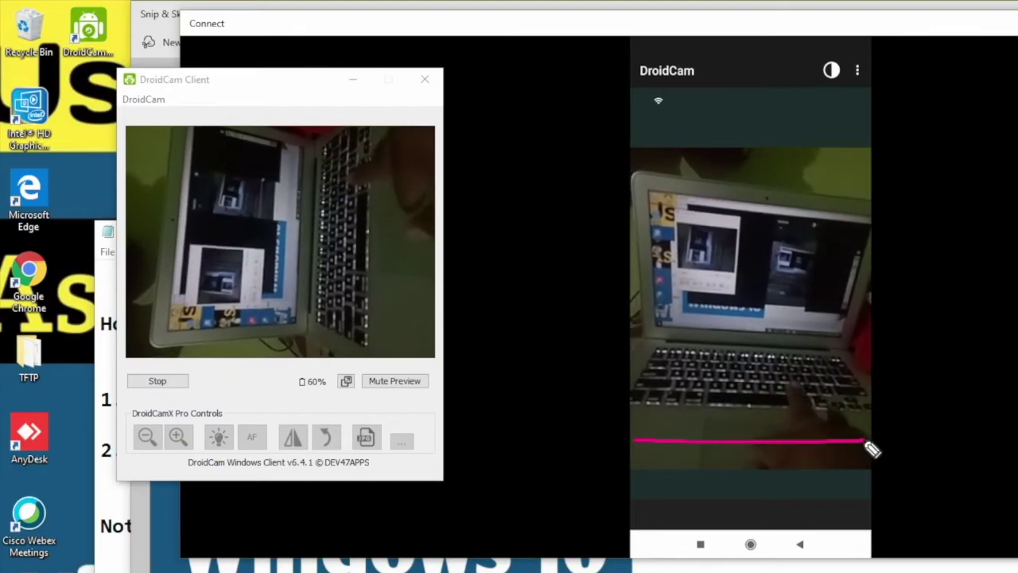
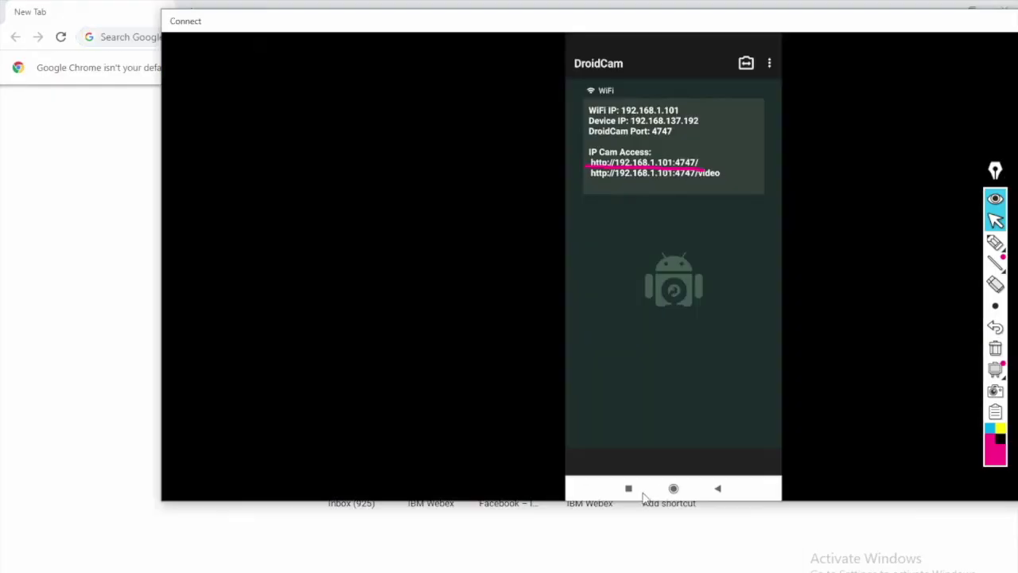
# Move the mirrored phone window clear of the browser's address bar and underline both IP Cam Access addresses
pyautogui.moveTo(335, 19); pyautogui.dragTo(414, 94)
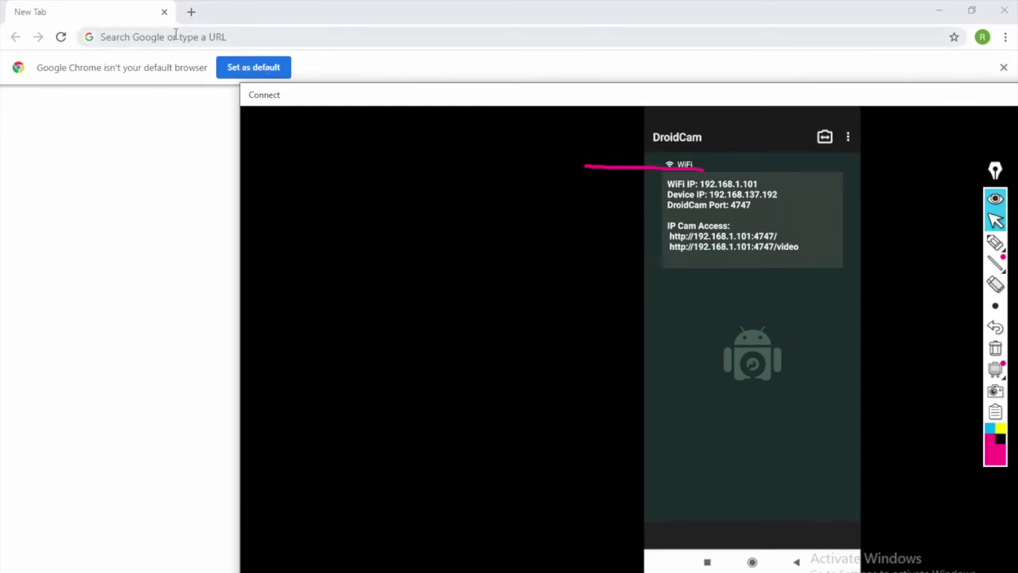
pyautogui.click(995, 242)
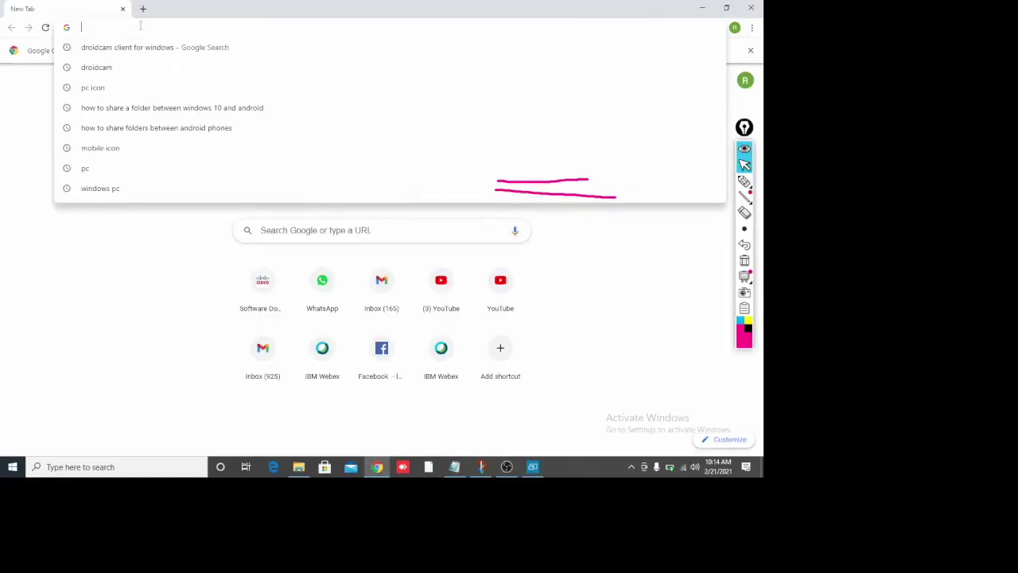
pyautogui.write('http')
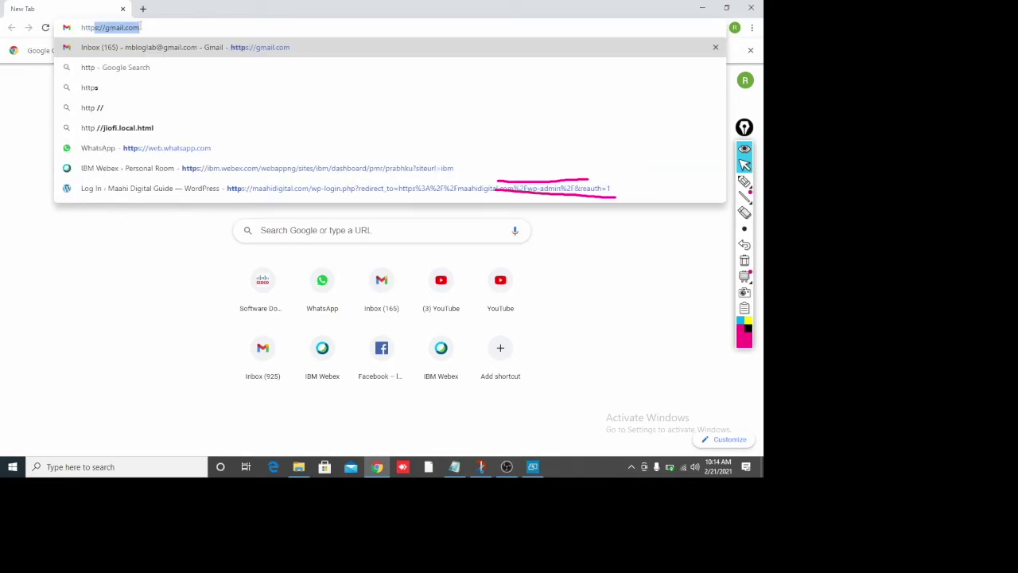
pyautogui.write(':')
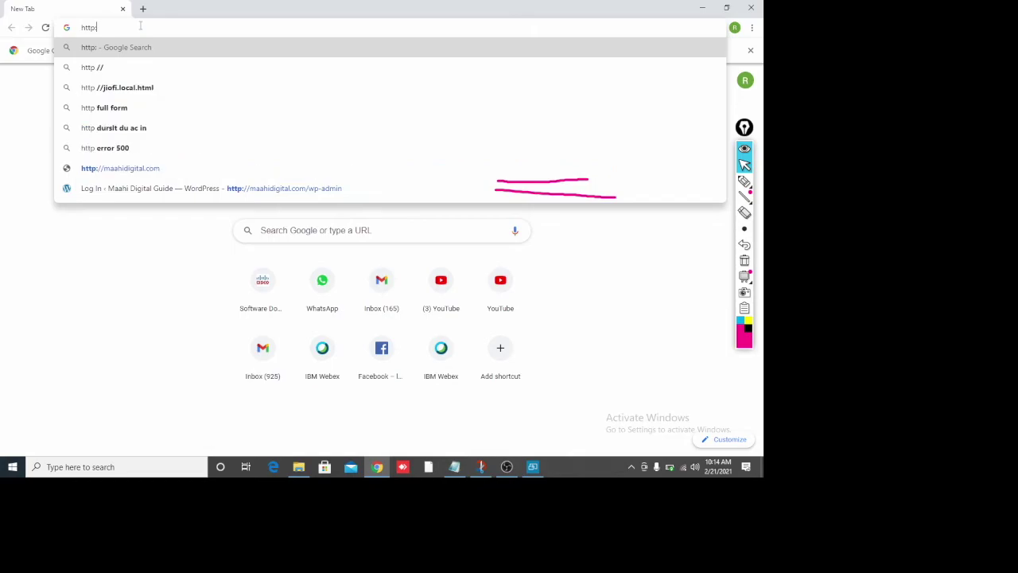
pyautogui.write('//')
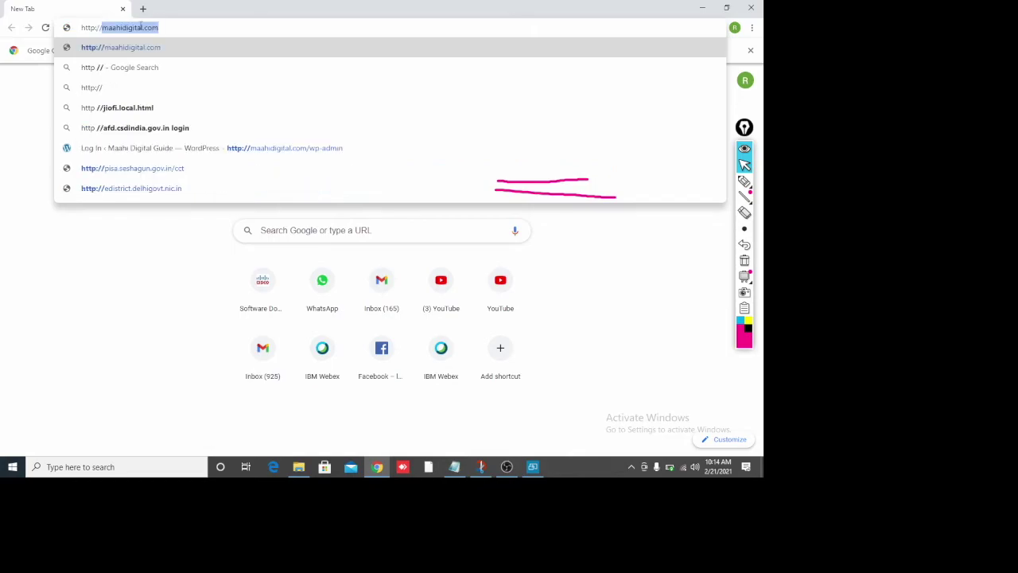
pyautogui.write('19')
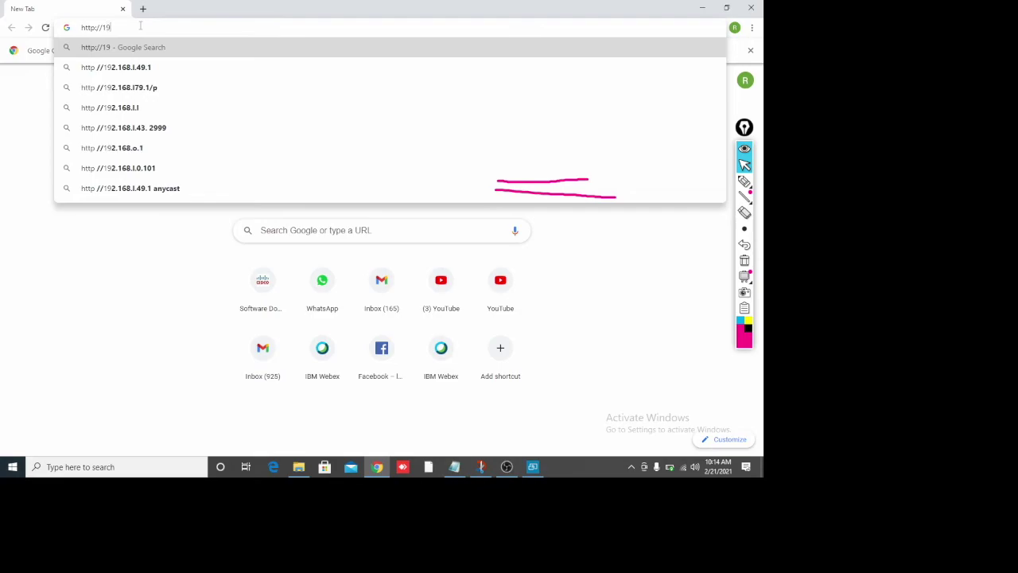
pyautogui.write('2.168.1.101:')
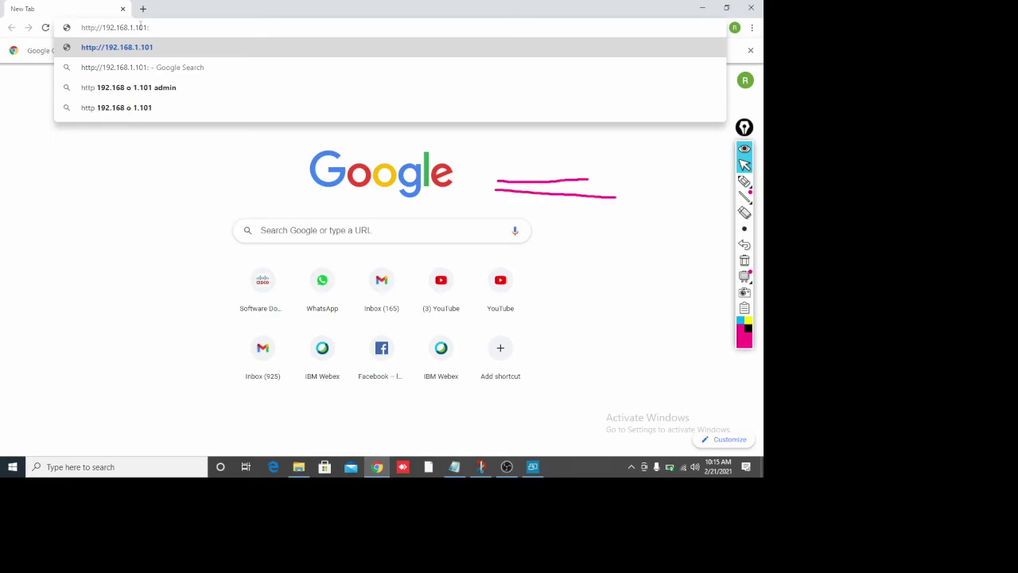
pyautogui.write('474747')
pyautogui.press('BackSpace')
pyautogui.press('BackSpace')
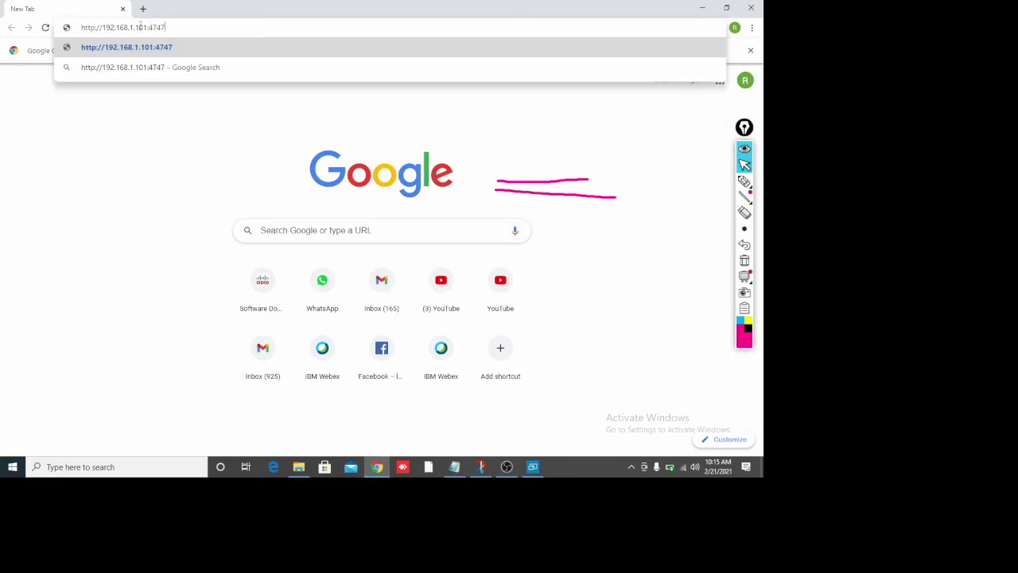
pyautogui.press('Return')
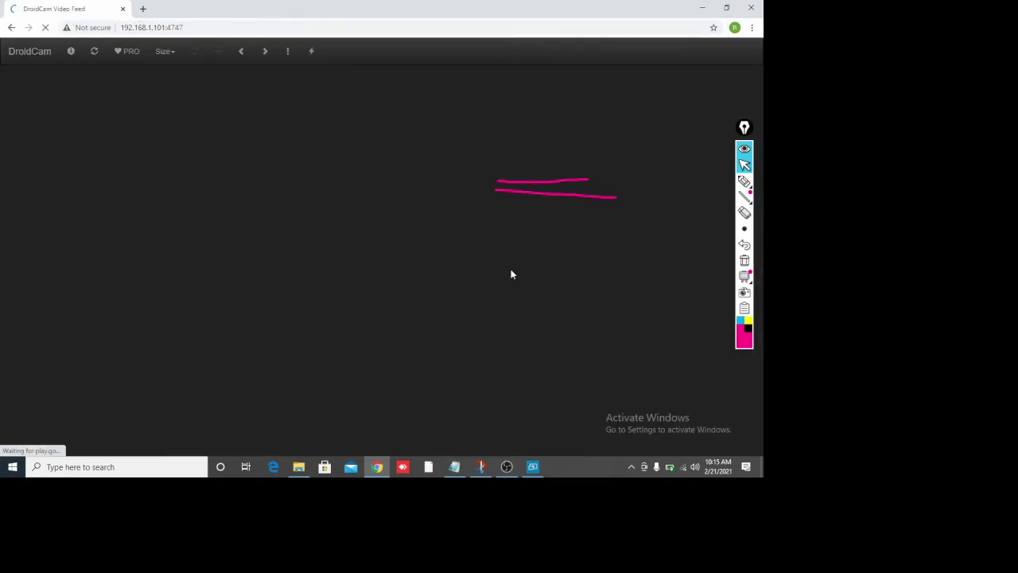
pyautogui.click(745, 261)
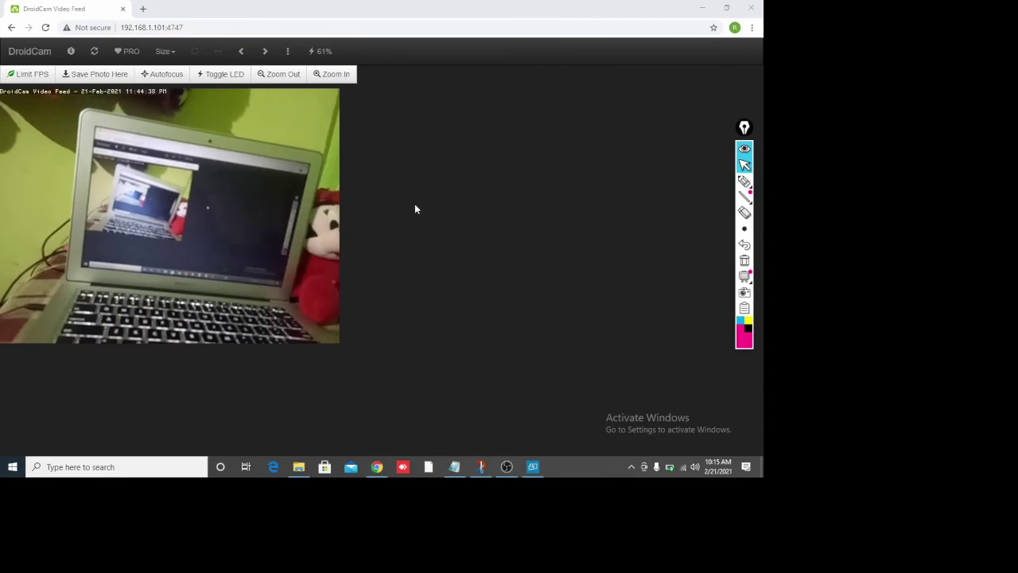
# View the video size options of the DroidCam feed without changing the size, and trigger Autofocus on the phone camera
pyautogui.click(164, 57)
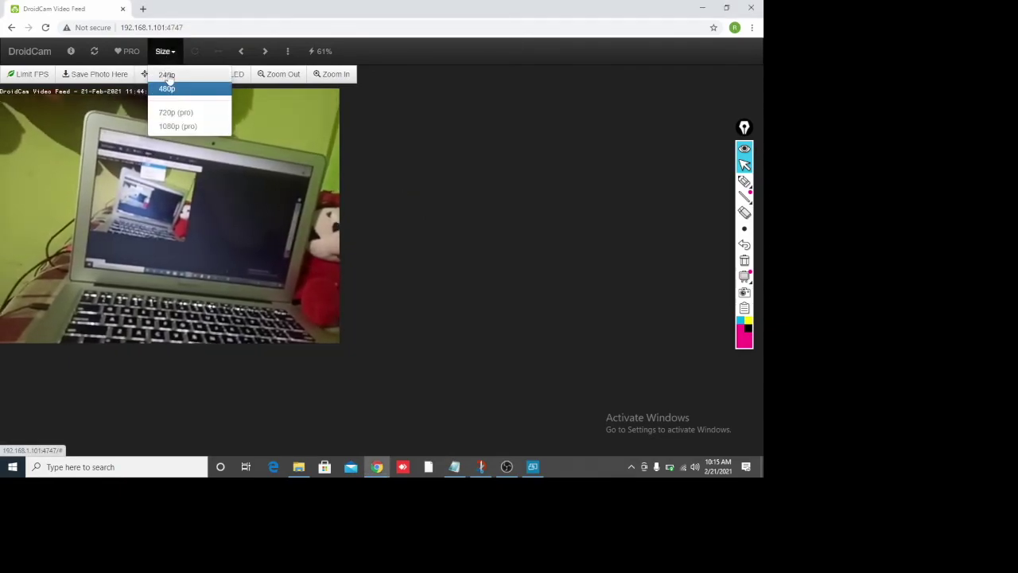
pyautogui.click(117, 82)
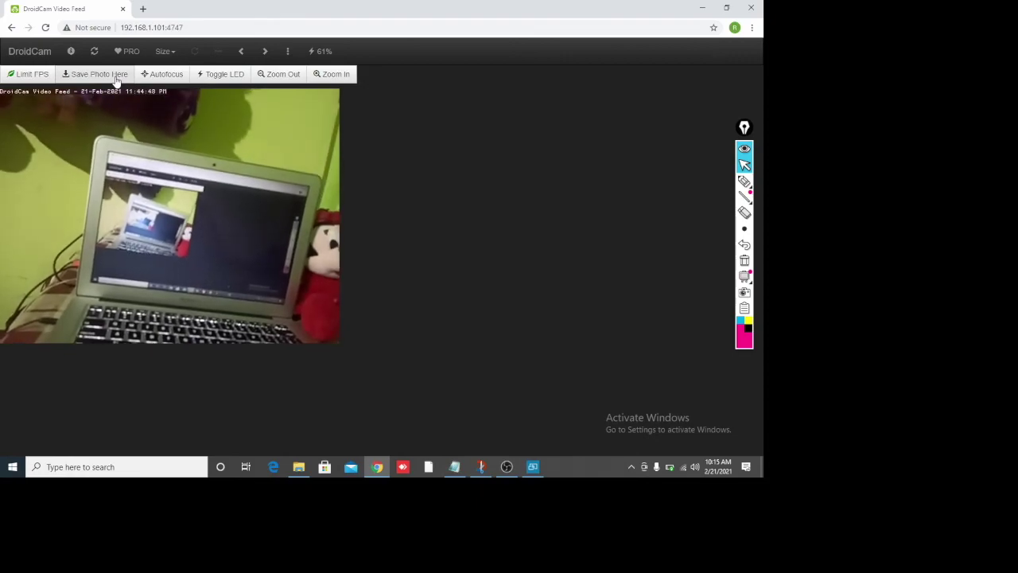
pyautogui.click(153, 82)
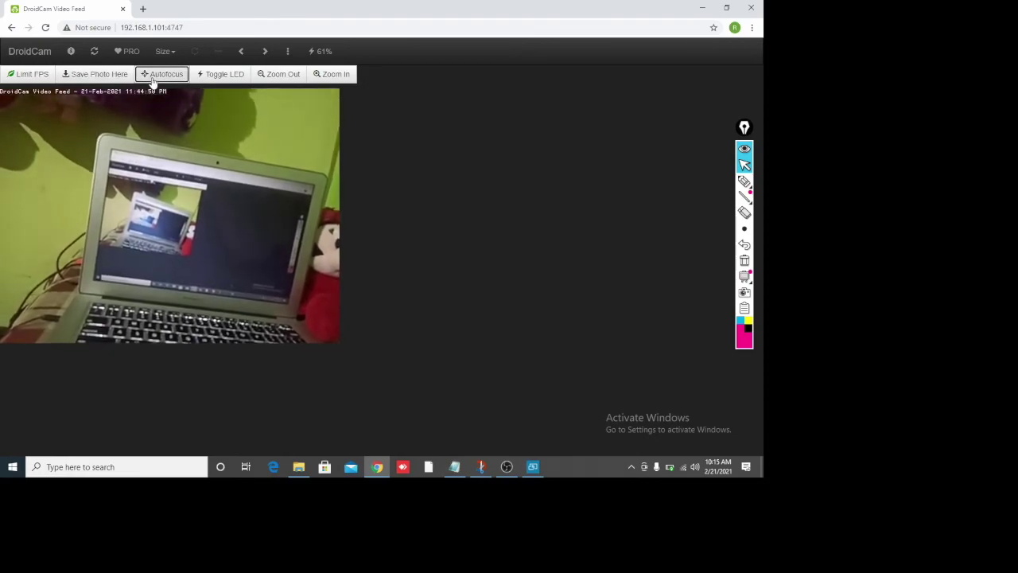
# Zoom the phone's camera feed in and out, ending zoomed out, and save a photo from it to the PC
pyautogui.click(279, 80)
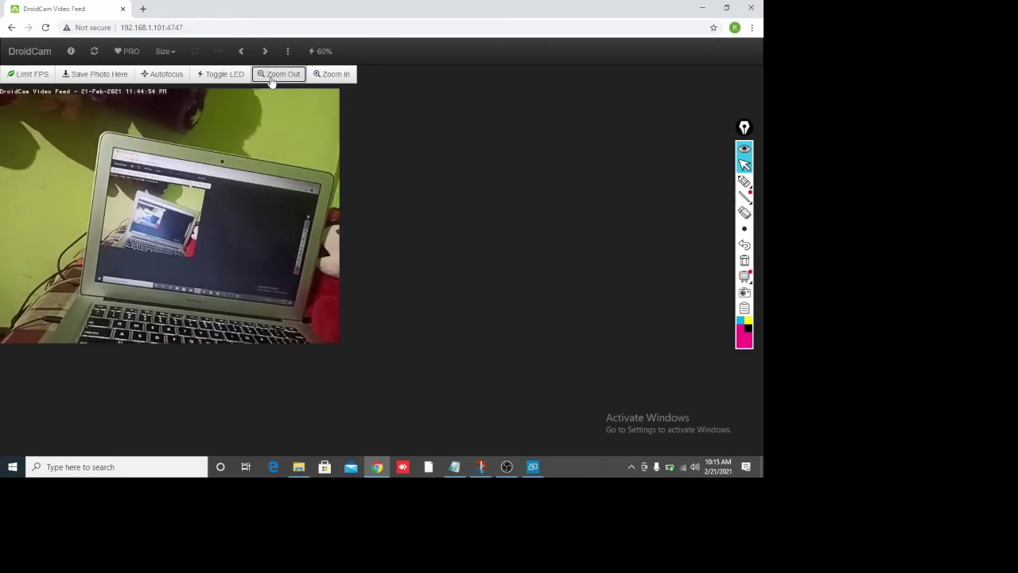
pyautogui.click(330, 75)
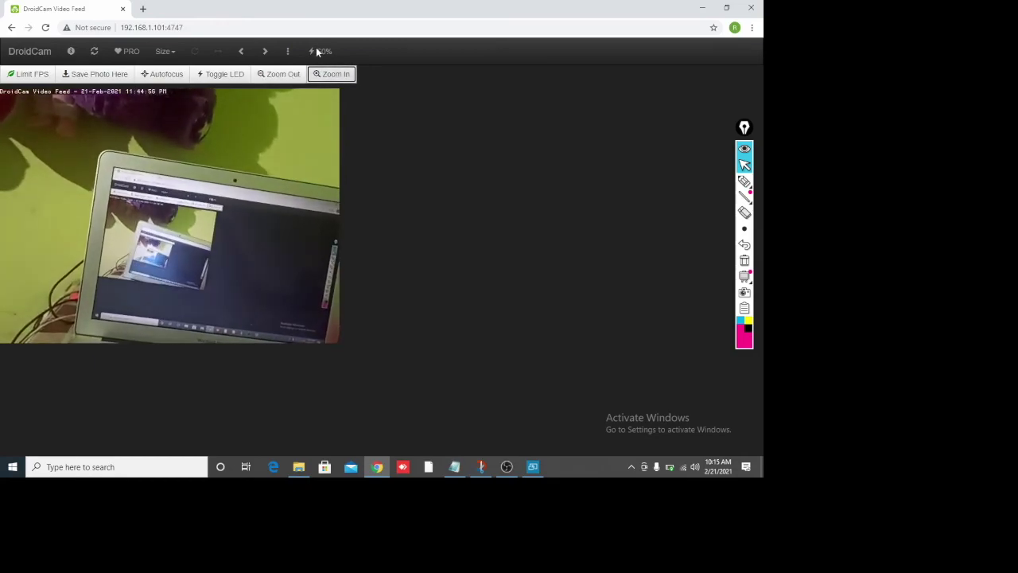
pyautogui.click(279, 76)
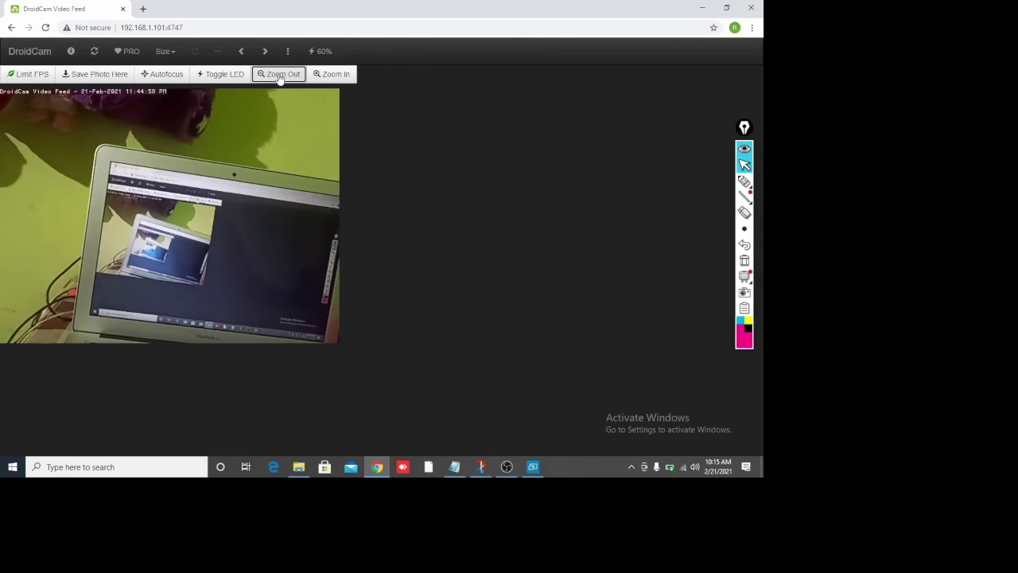
pyautogui.click(324, 77)
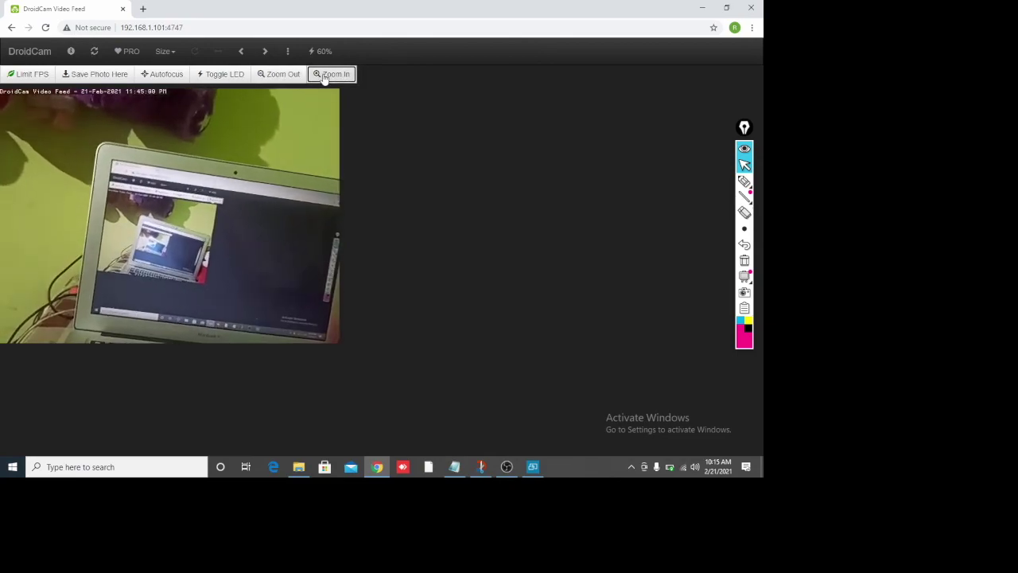
pyautogui.click(278, 76)
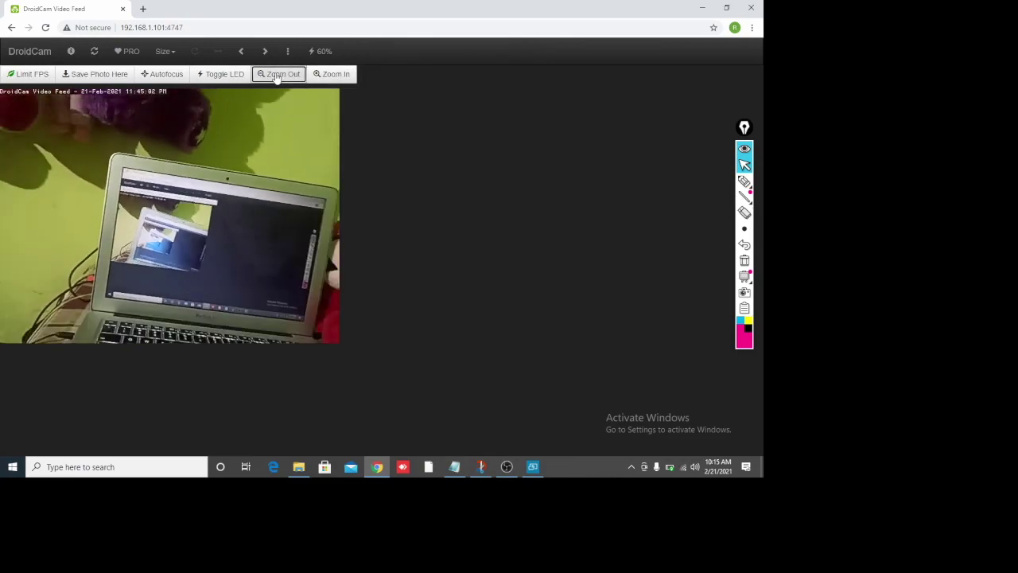
pyautogui.click(92, 74)
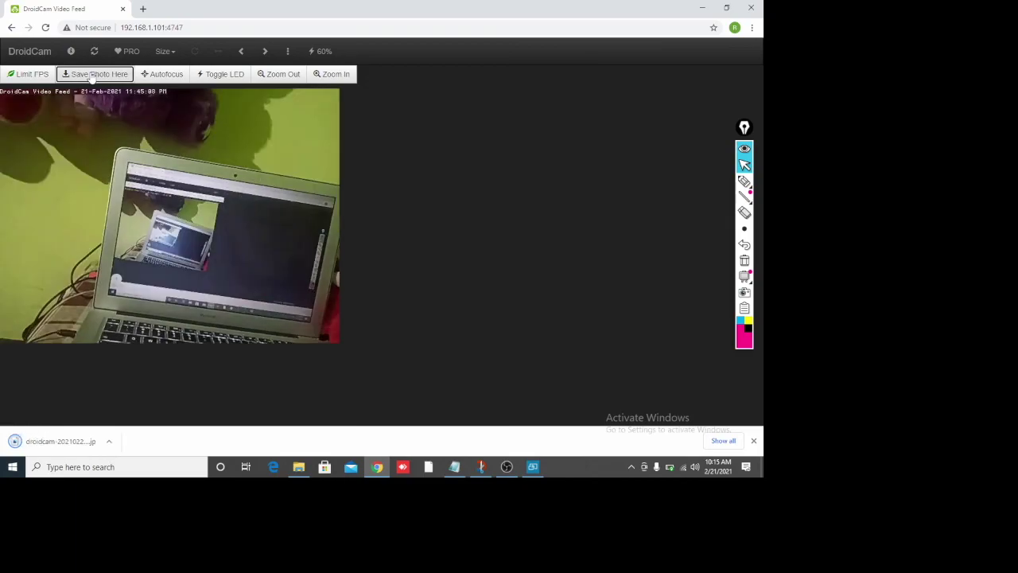